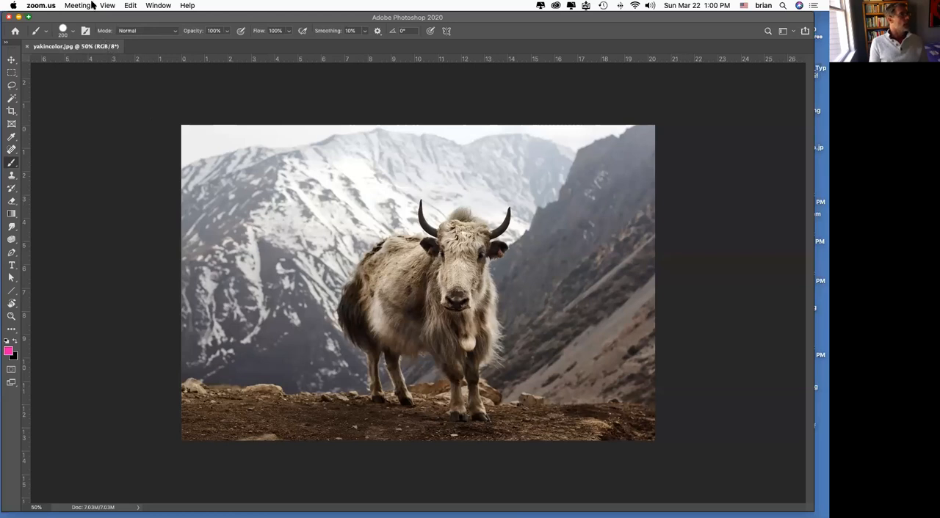
# Step: Convert the yak photo to Grayscale mode, discarding its color information
pyautogui.click(106, 13)
pyautogui.click(121, 6)
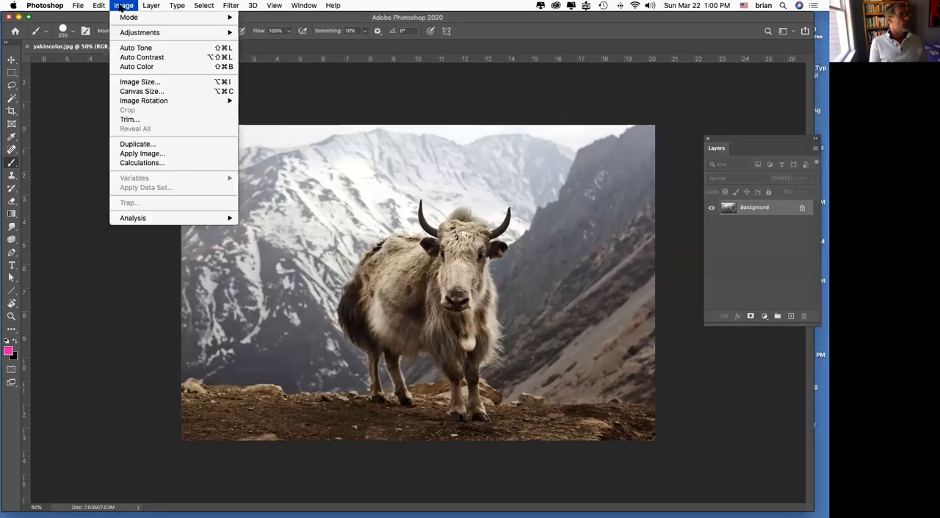
pyautogui.moveTo(123, 16)
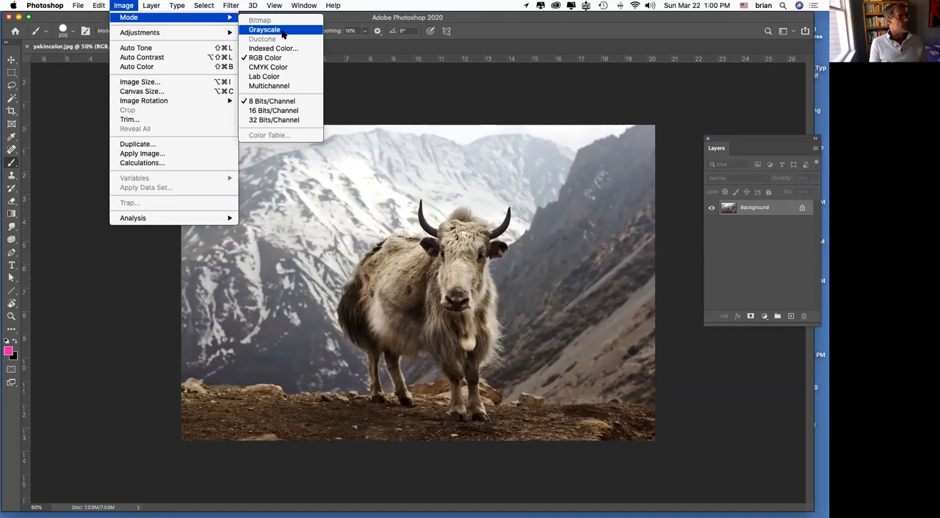
pyautogui.click(282, 32)
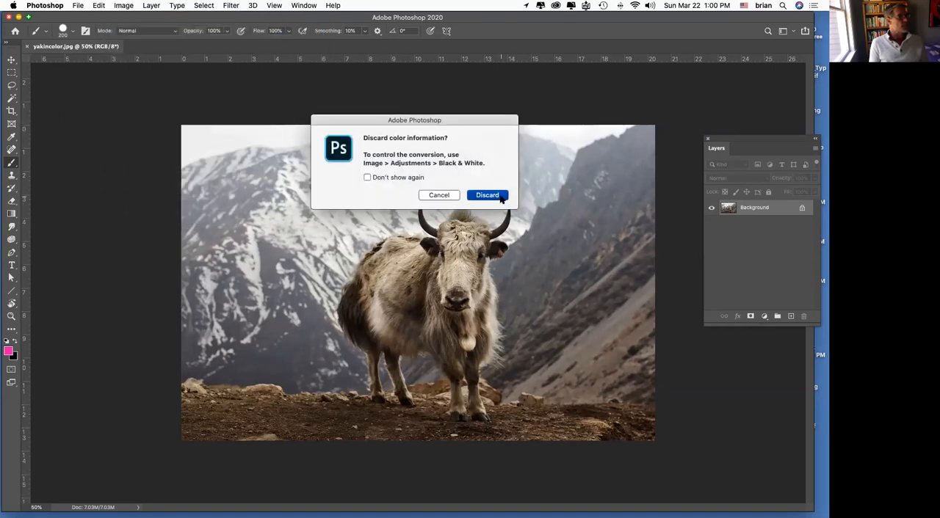
pyautogui.click(500, 199)
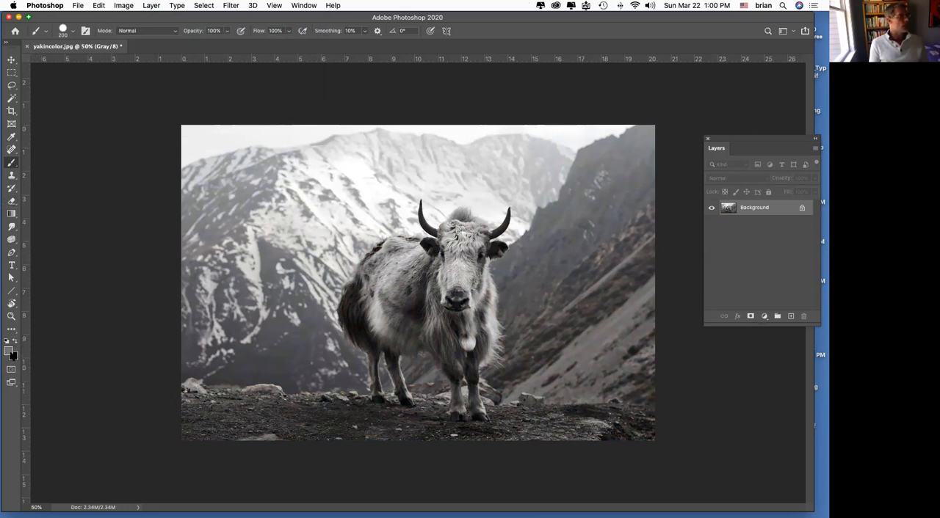
# Step: Set the foreground color to ed1470, try a brush stroke over the mountains in Grayscale mode, and undo the stroke
pyautogui.click(9, 351)
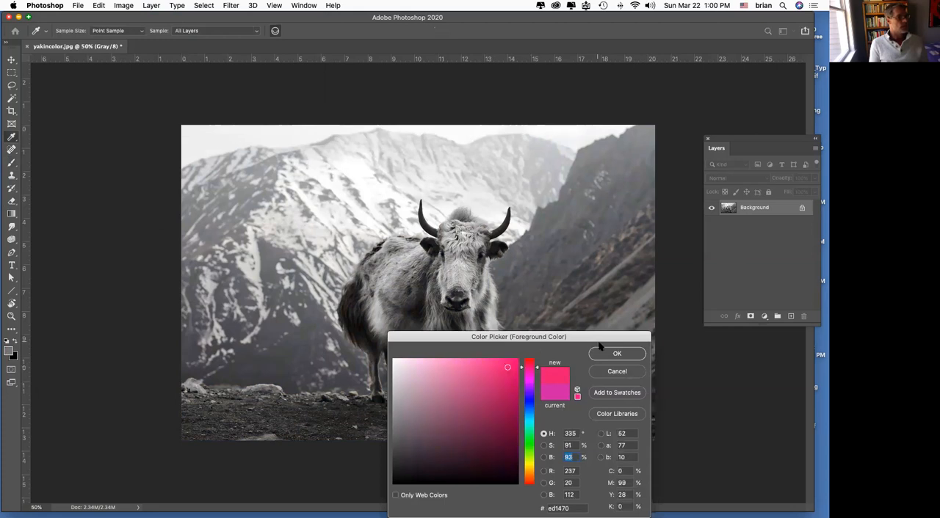
pyautogui.click(611, 353)
pyautogui.moveTo(331, 197); pyautogui.dragTo(239, 301)
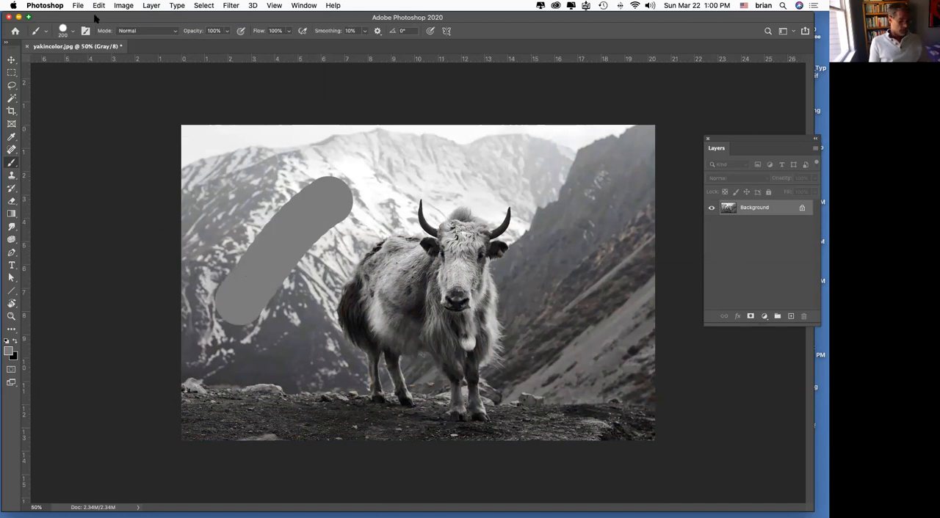
pyautogui.press('super+z')
# Step: Convert the grayscale image to RGB Color mode
pyautogui.click(134, 6)
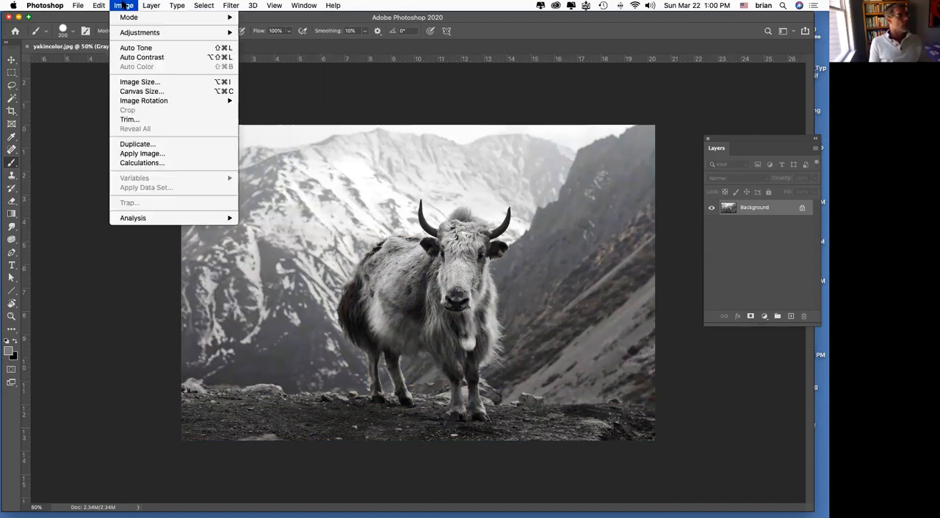
pyautogui.moveTo(126, 18)
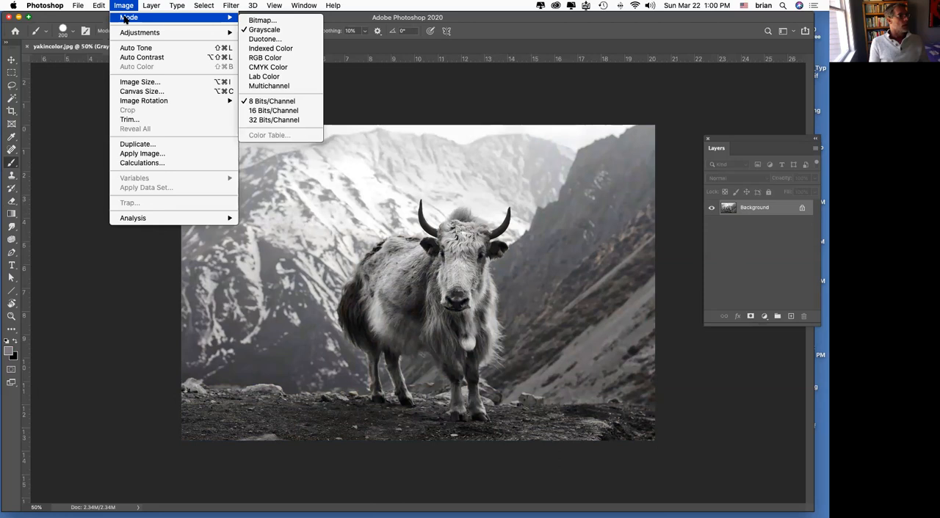
pyautogui.click(266, 58)
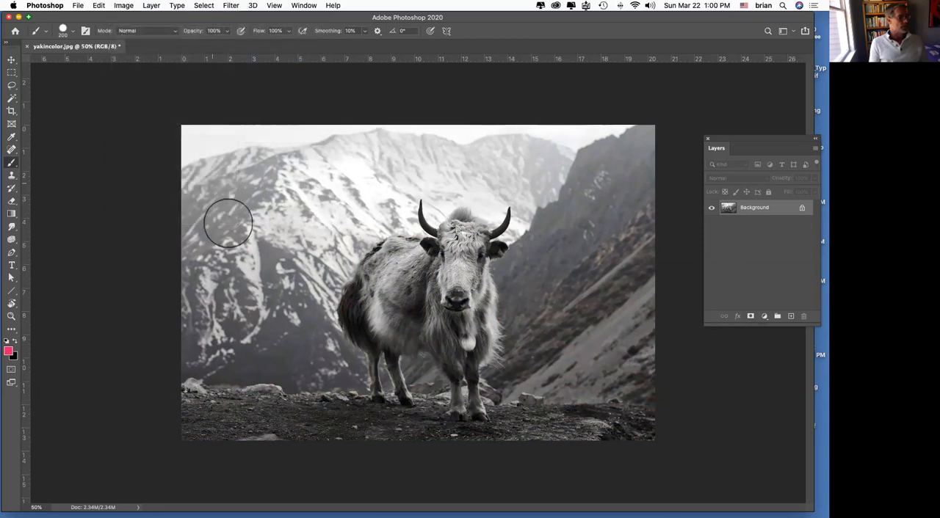
# Step: Paint two diagonal pink brush strokes over the snowy mountains behind the yak, keeping the brush blending mode at Normal
pyautogui.moveTo(353, 181); pyautogui.dragTo(273, 266)
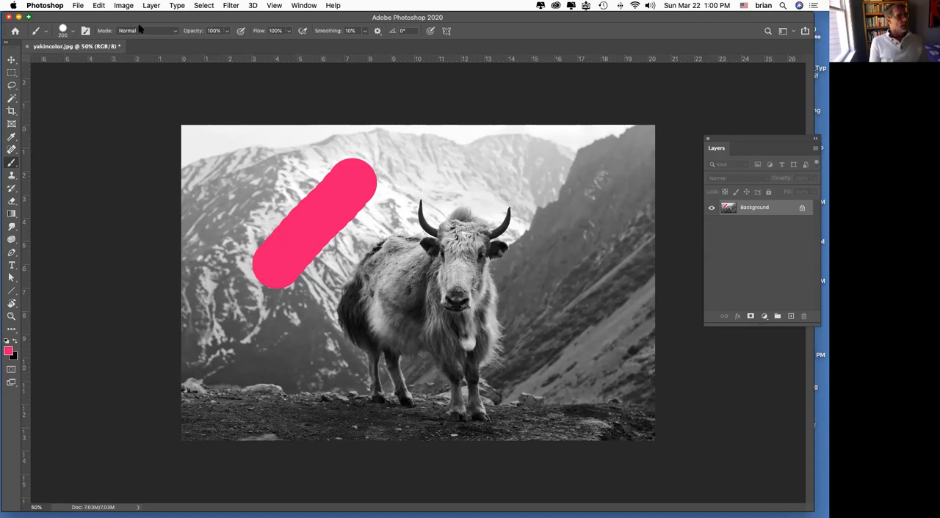
pyautogui.moveTo(298, 163); pyautogui.dragTo(236, 214)
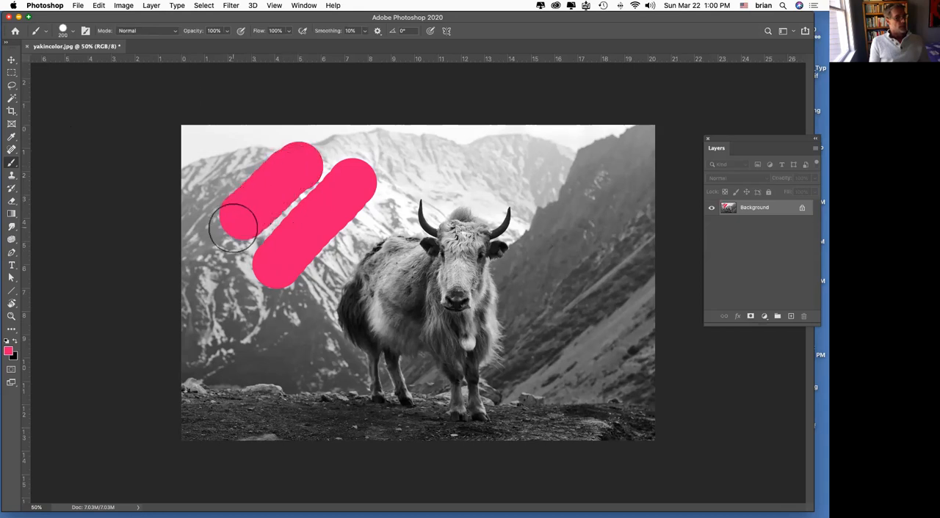
pyautogui.click(152, 31)
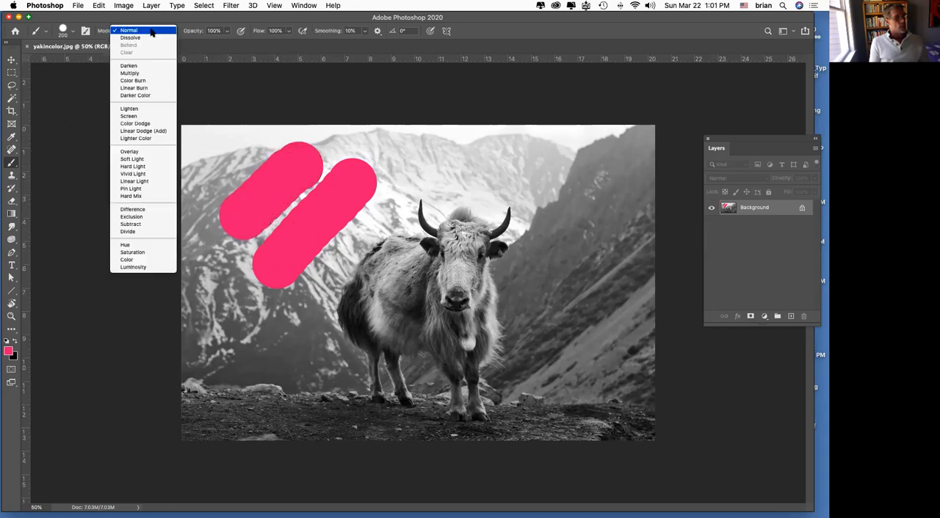
pyautogui.click(152, 32)
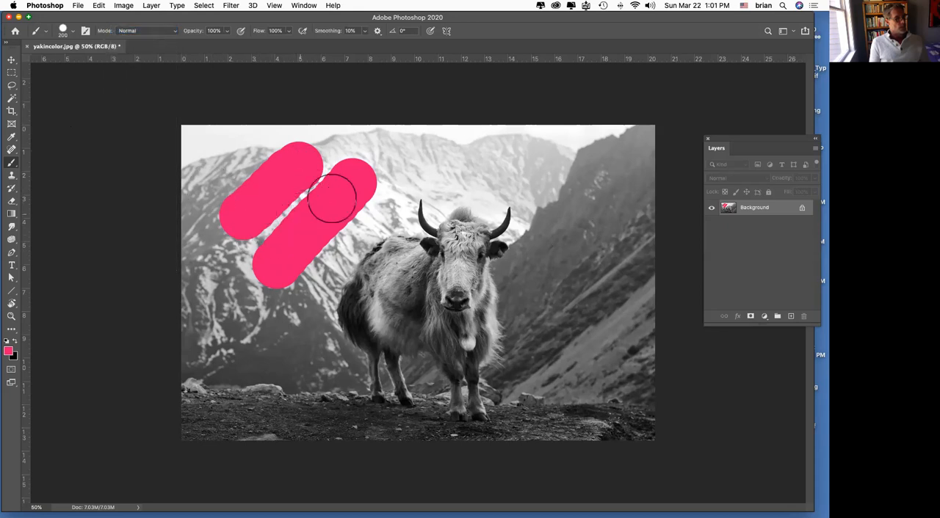
# Step: Set the brush opacity to 60% and paint translucent pink strokes over the yak's body and face
pyautogui.click(228, 32)
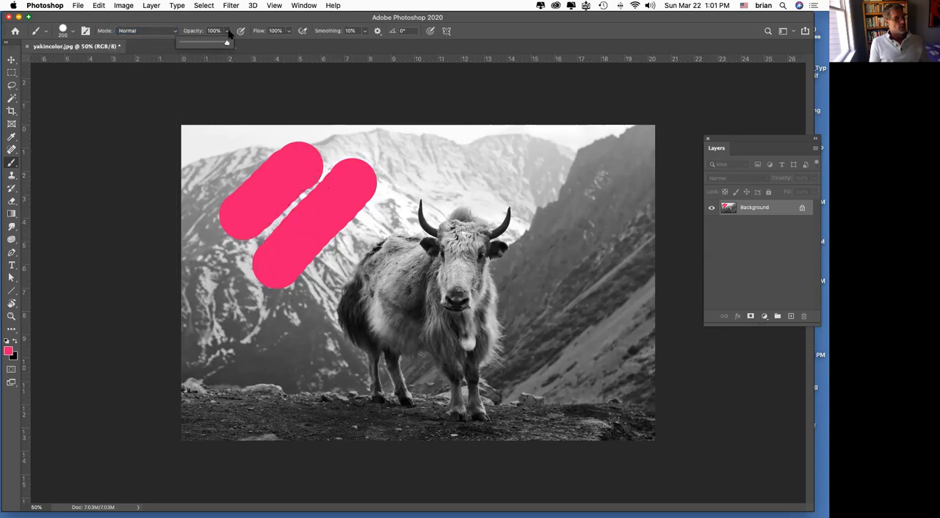
pyautogui.click(209, 44)
pyautogui.click(400, 269)
pyautogui.moveTo(383, 283)
pyautogui.mouseDown()
pyautogui.moveTo(361, 306)
pyautogui.moveTo(367, 335)
pyautogui.moveTo(392, 364)
pyautogui.mouseUp()
pyautogui.moveTo(439, 218)
pyautogui.mouseDown()
pyautogui.moveTo(409, 235)
pyautogui.moveTo(362, 294)
pyautogui.mouseUp()
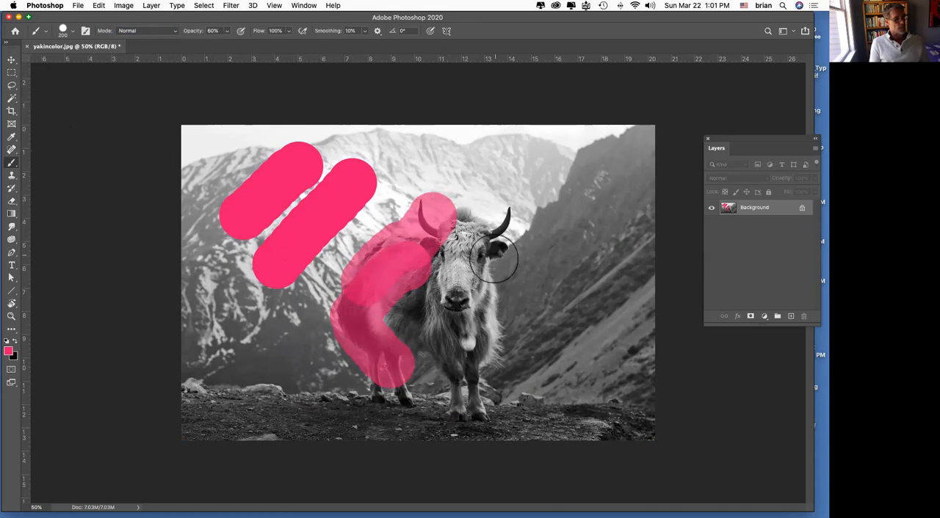
pyautogui.moveTo(495, 240); pyautogui.dragTo(474, 352)
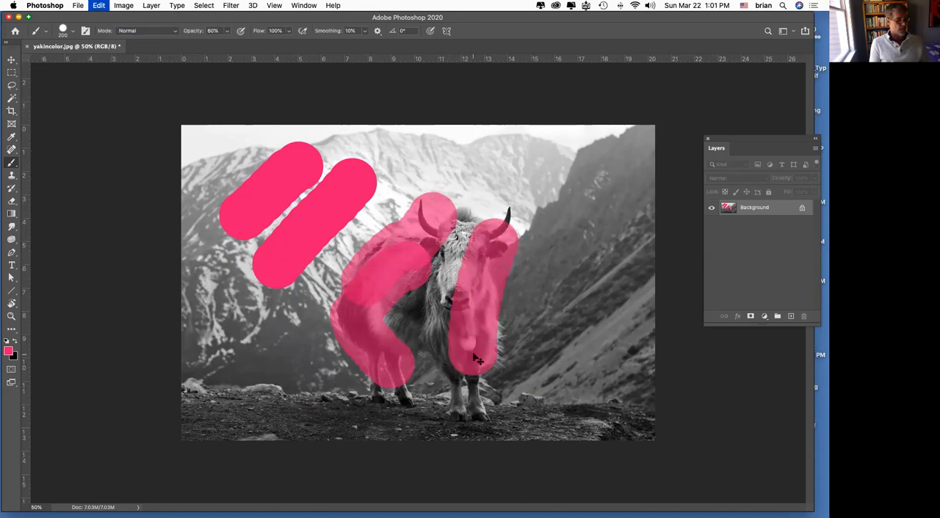
# Step: Undo all the pink brush strokes on the mountains and the yak
pyautogui.press('super+z')
pyautogui.press('super+z')
pyautogui.press('super+z')
pyautogui.press('super+z')
pyautogui.press('super+z')
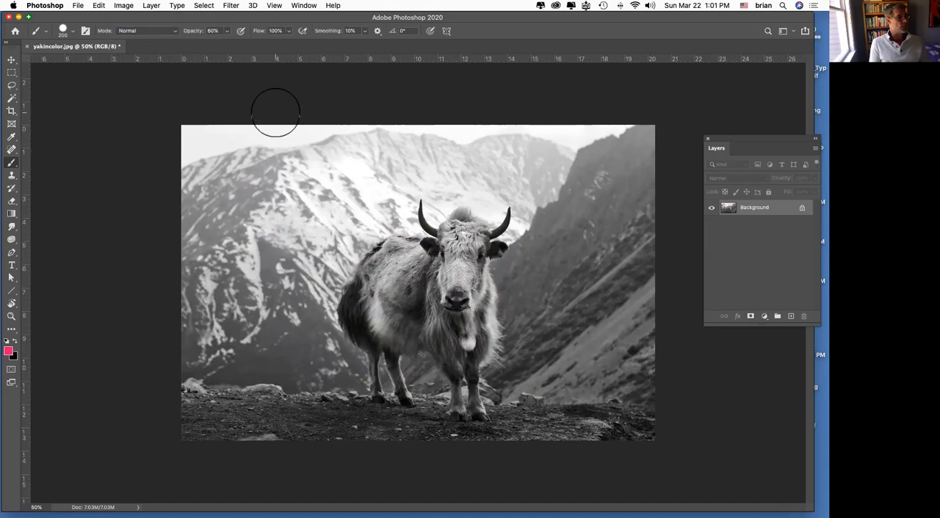
# Step: Try painting over the yak with the brush in Overlay mode at 100% opacity, and set the brush mode back to Normal
pyautogui.click(135, 32)
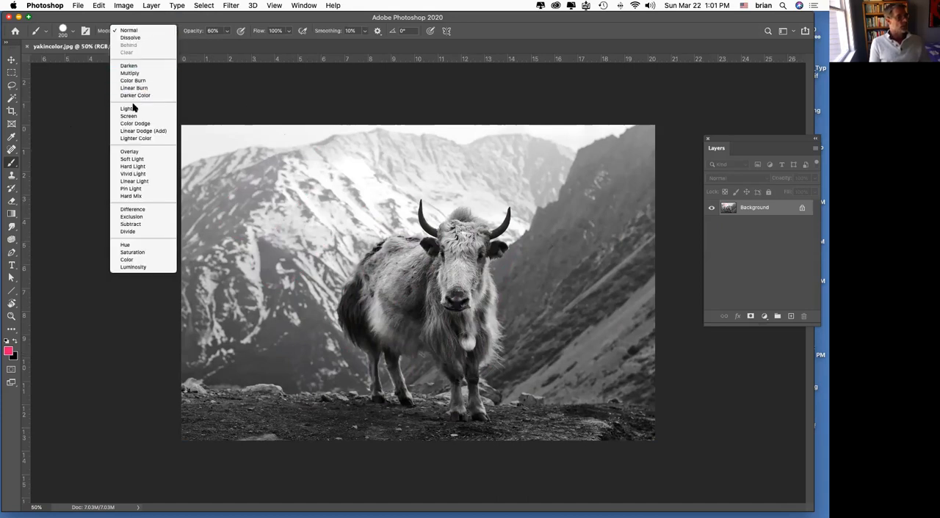
pyautogui.click(153, 152)
pyautogui.click(226, 32)
pyautogui.click(254, 42)
pyautogui.moveTo(449, 210)
pyautogui.mouseDown()
pyautogui.moveTo(353, 297)
pyautogui.moveTo(354, 334)
pyautogui.moveTo(373, 325)
pyautogui.moveTo(355, 320)
pyautogui.moveTo(349, 296)
pyautogui.moveTo(398, 300)
pyautogui.moveTo(430, 255)
pyautogui.moveTo(448, 281)
pyautogui.moveTo(468, 265)
pyautogui.moveTo(480, 226)
pyautogui.moveTo(480, 333)
pyautogui.moveTo(459, 307)
pyautogui.moveTo(444, 363)
pyautogui.moveTo(418, 350)
pyautogui.moveTo(406, 312)
pyautogui.moveTo(383, 335)
pyautogui.moveTo(396, 394)
pyautogui.moveTo(480, 418)
pyautogui.moveTo(452, 360)
pyautogui.moveTo(503, 331)
pyautogui.moveTo(527, 305)
pyautogui.moveTo(519, 243)
pyautogui.moveTo(459, 204)
pyautogui.moveTo(325, 263)
pyautogui.moveTo(312, 324)
pyautogui.moveTo(366, 356)
pyautogui.moveTo(370, 331)
pyautogui.mouseUp()
pyautogui.click(152, 33)
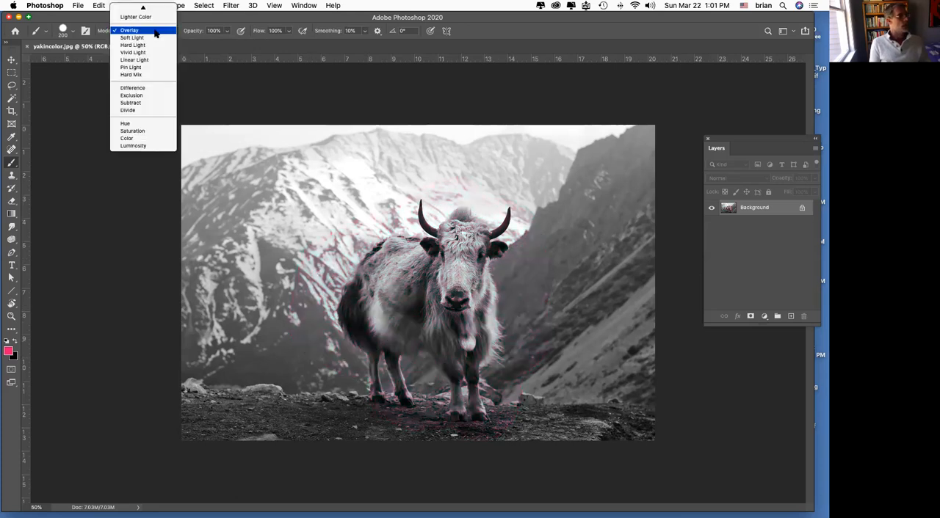
pyautogui.click(143, 8)
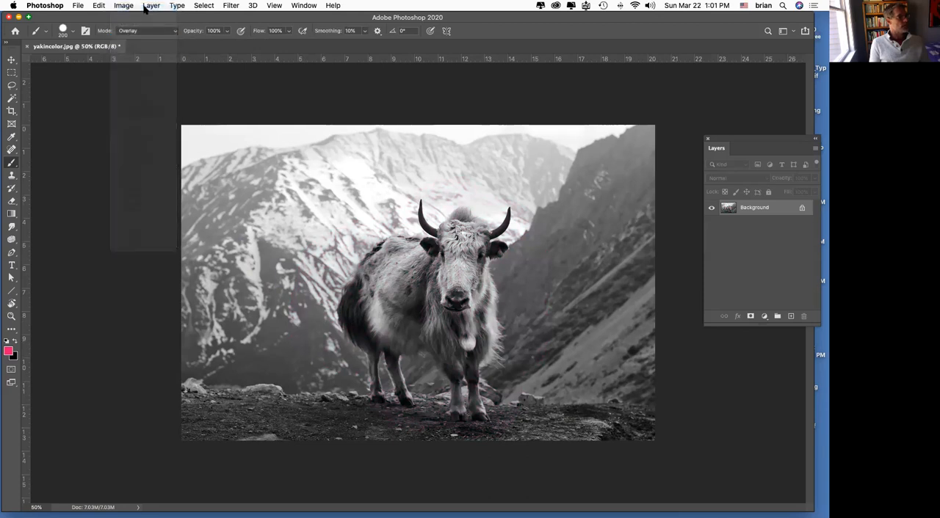
pyautogui.click(79, 6)
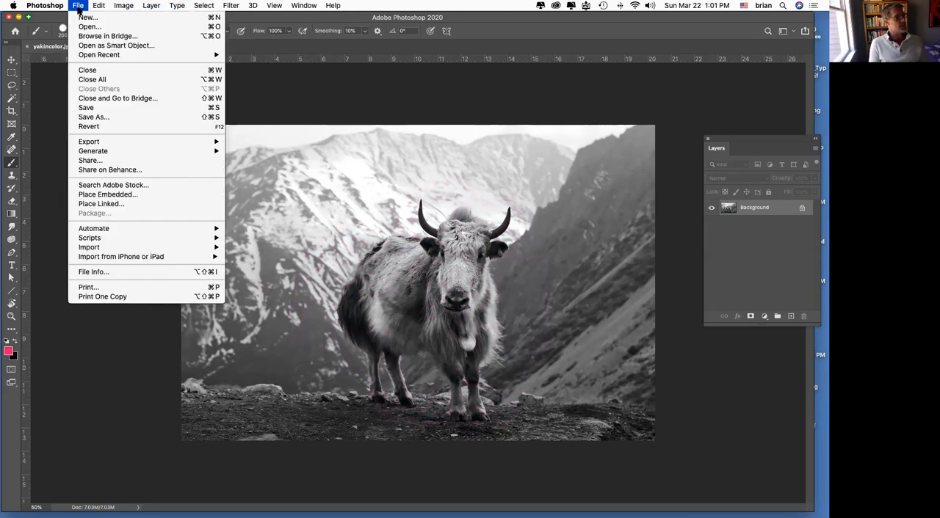
pyautogui.click(89, 117)
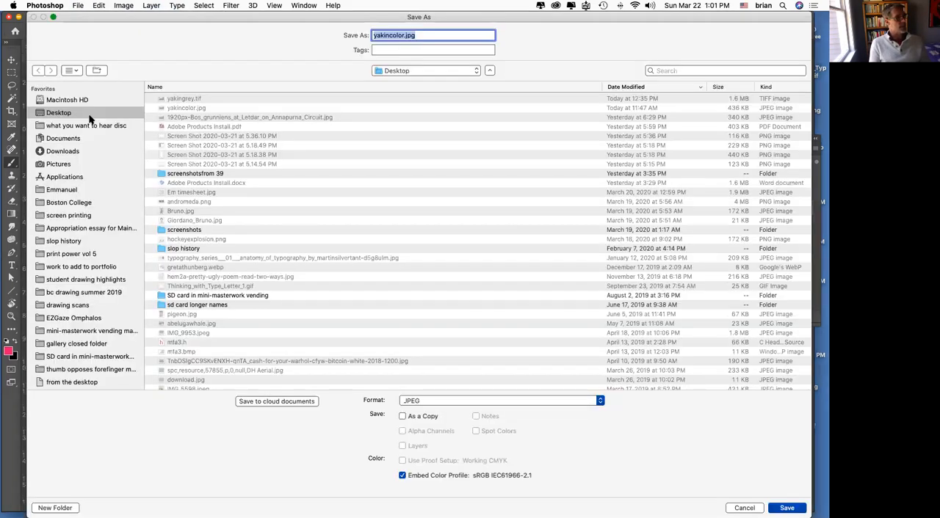
pyautogui.click(737, 508)
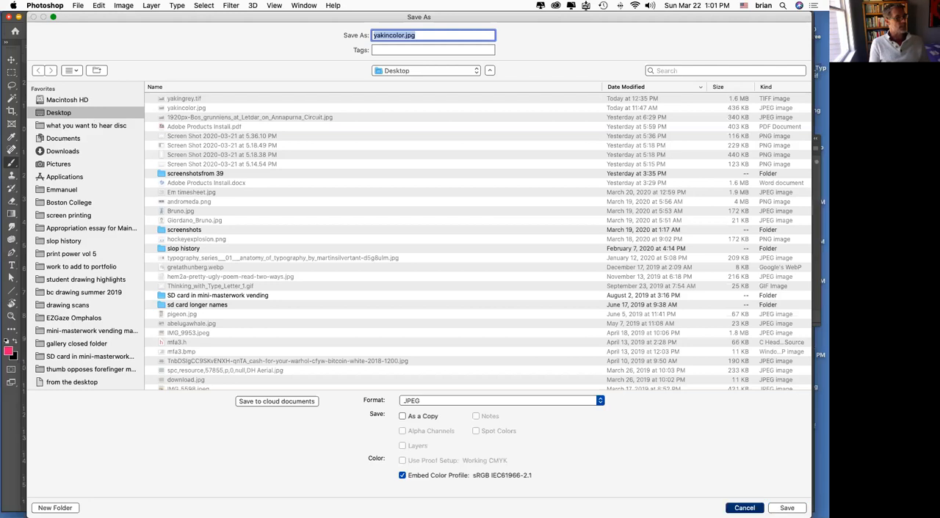
# Step: Convert the RGB image to Grayscale mode again, discarding its color information
pyautogui.click(123, 6)
pyautogui.moveTo(127, 19)
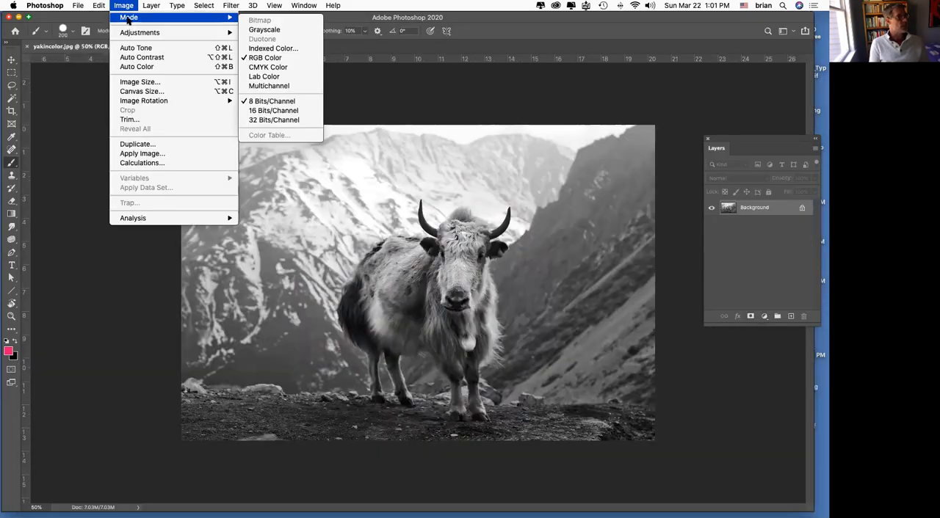
pyautogui.click(272, 30)
pyautogui.press('Return')
# Step: Set up saving a new version of the image on the Desktop in TIFF format with the file name yakingrey.tif
pyautogui.click(79, 5)
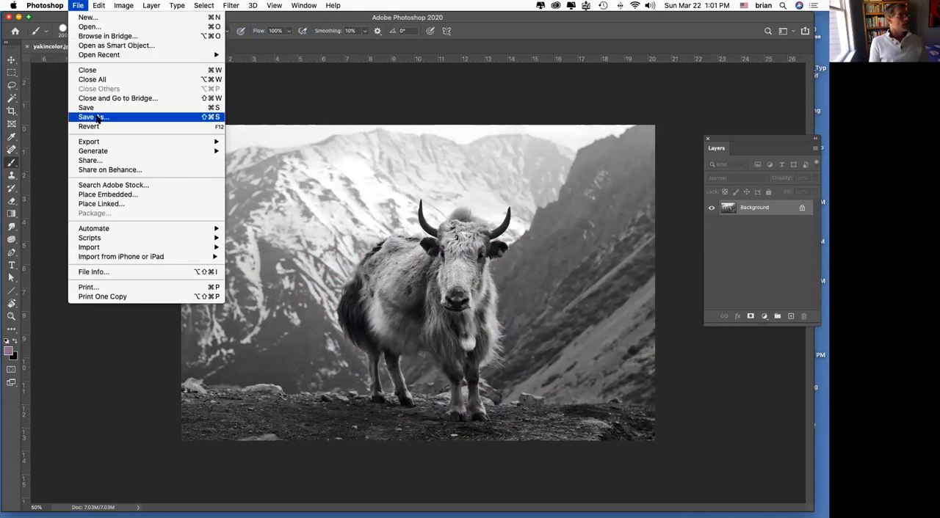
pyautogui.click(98, 118)
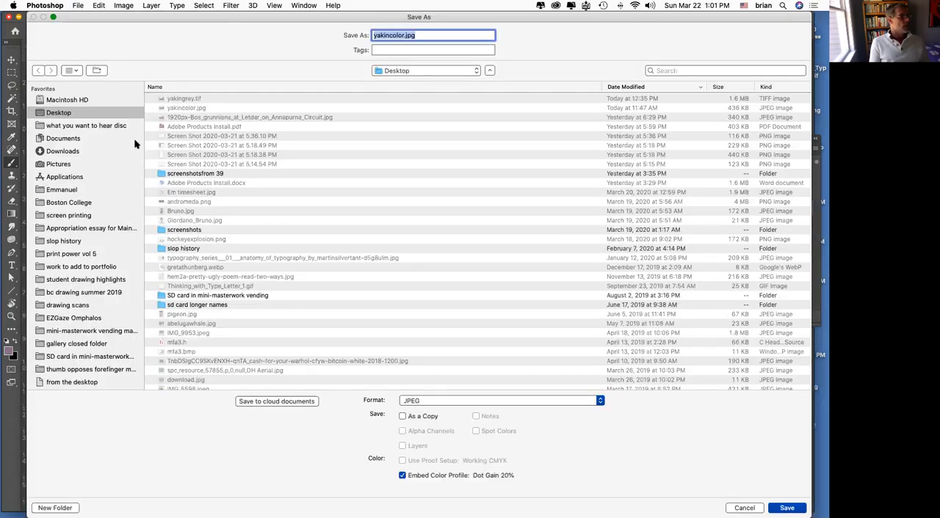
pyautogui.click(424, 401)
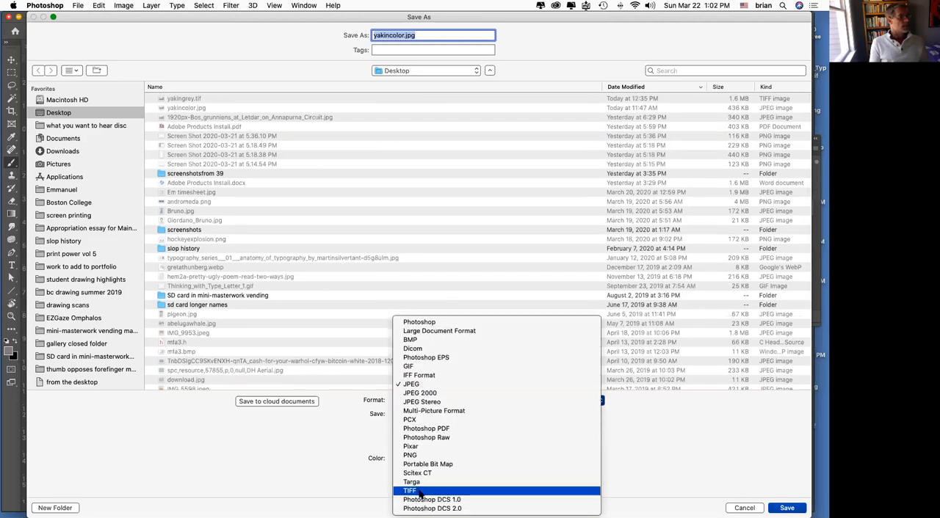
pyautogui.click(418, 492)
pyautogui.click(394, 36)
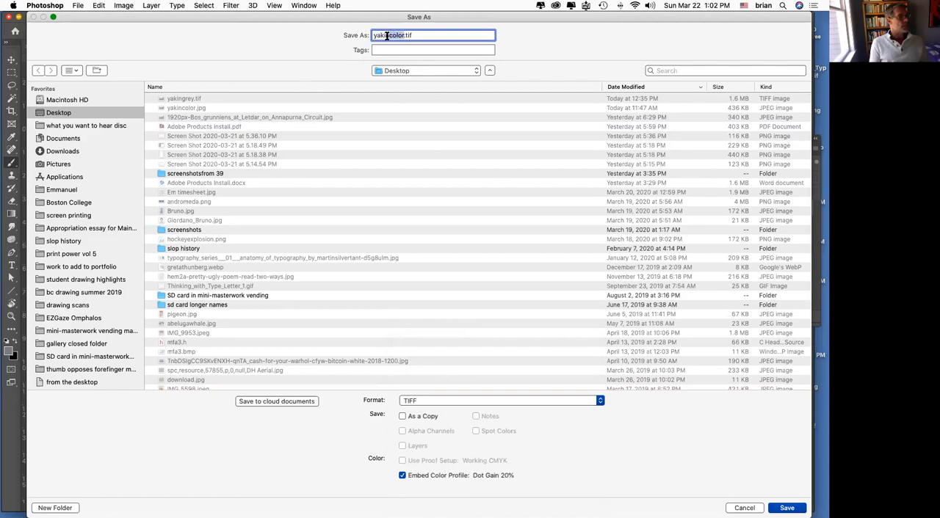
pyautogui.write('reyu')
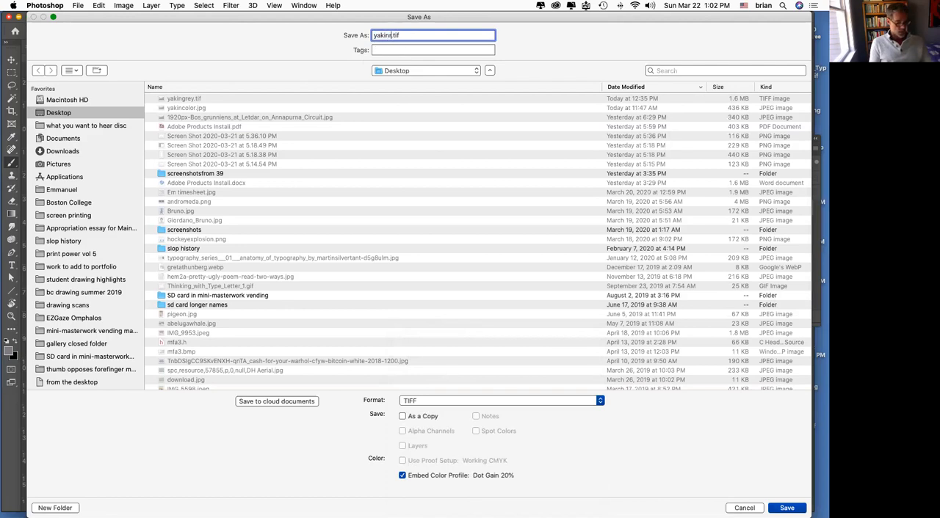
pyautogui.click(388, 35)
pyautogui.write('g')
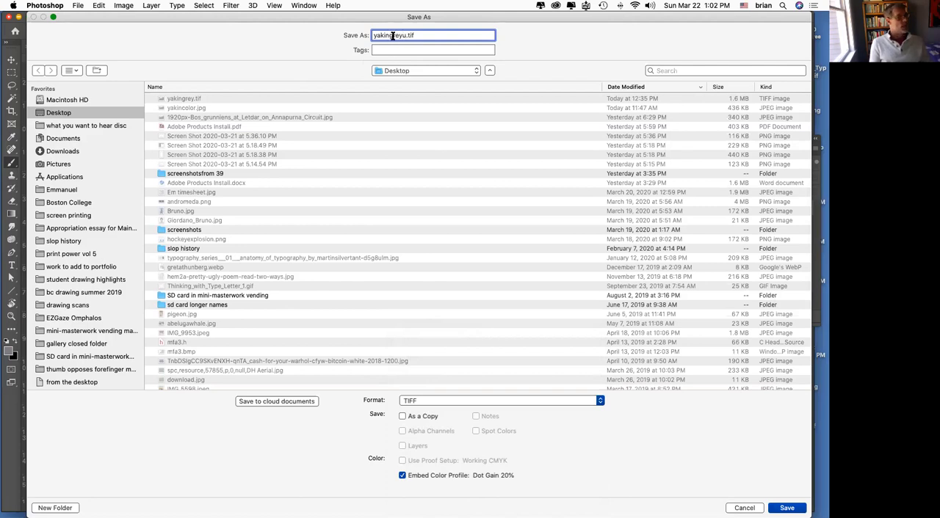
pyautogui.press('BackSpace')
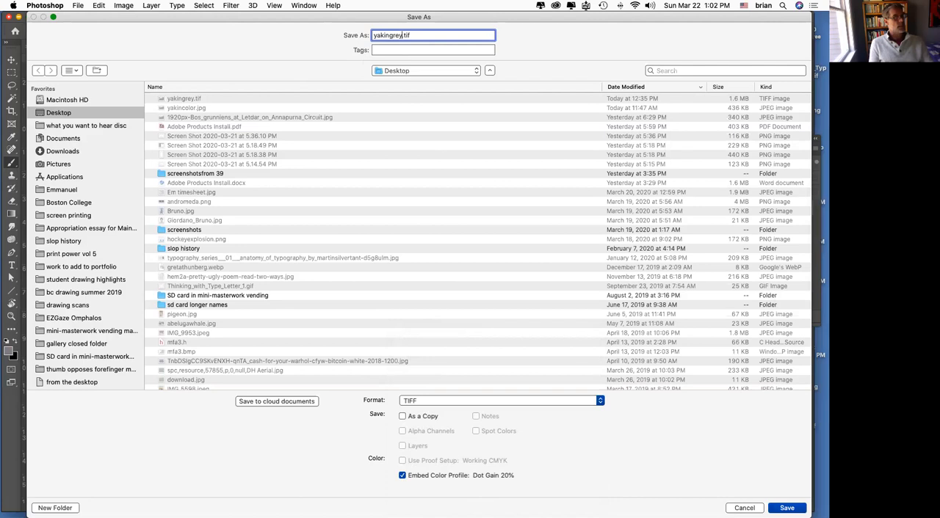
# Step: Save the TIFF, replacing the existing file, with LZW compression, interleaved pixel order and Macintosh byte order
pyautogui.press('Return')
pyautogui.click(479, 78)
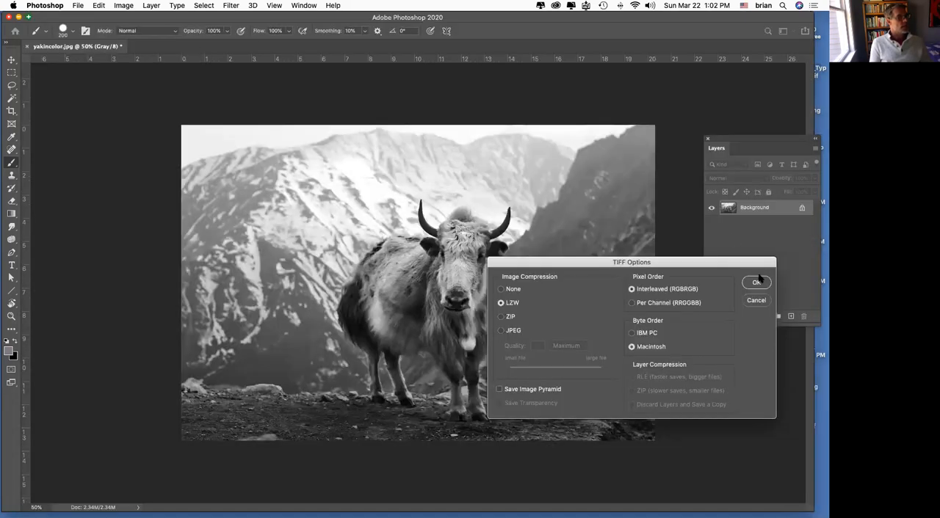
pyautogui.click(757, 282)
# Step: Switch to InDesign and place yakingrey.tif from the Desktop on the page, about 48p0 wide by 32p0 high
pyautogui.moveTo(393, 510)
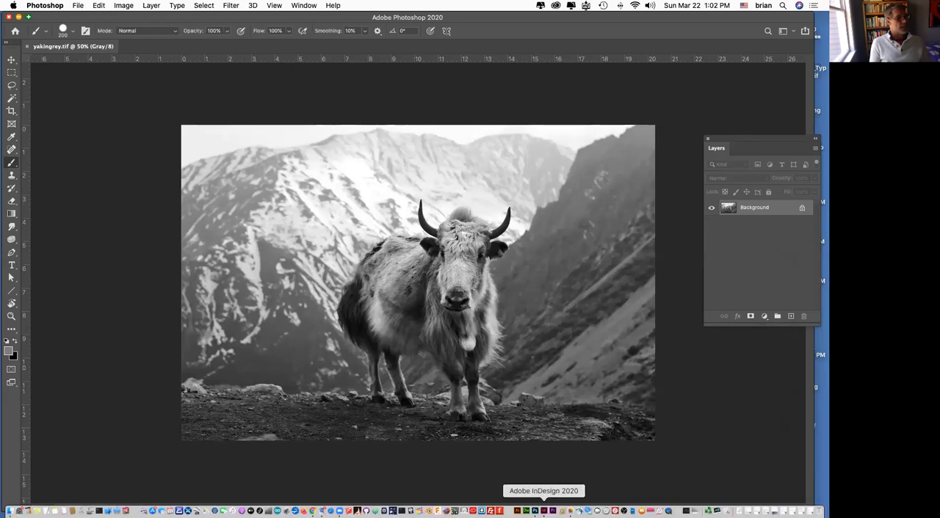
pyautogui.click(549, 505)
pyautogui.click(70, 5)
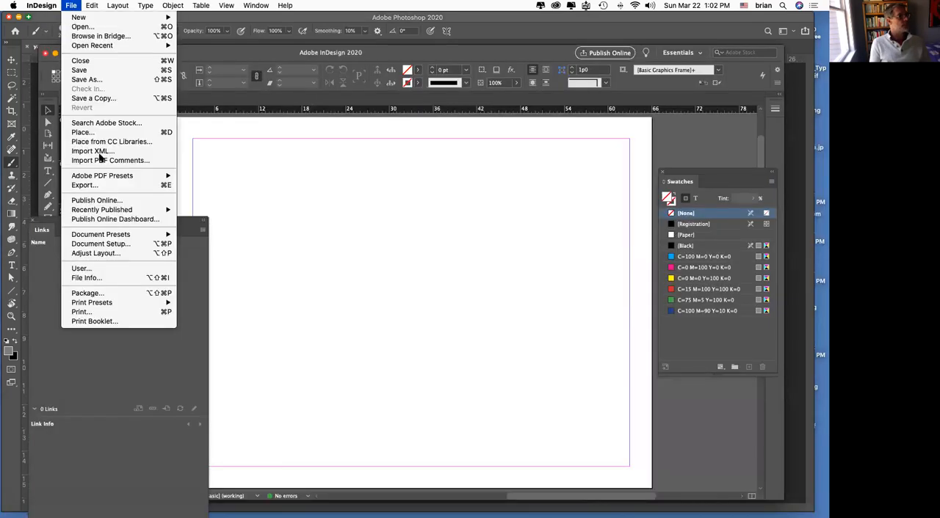
pyautogui.click(227, 143)
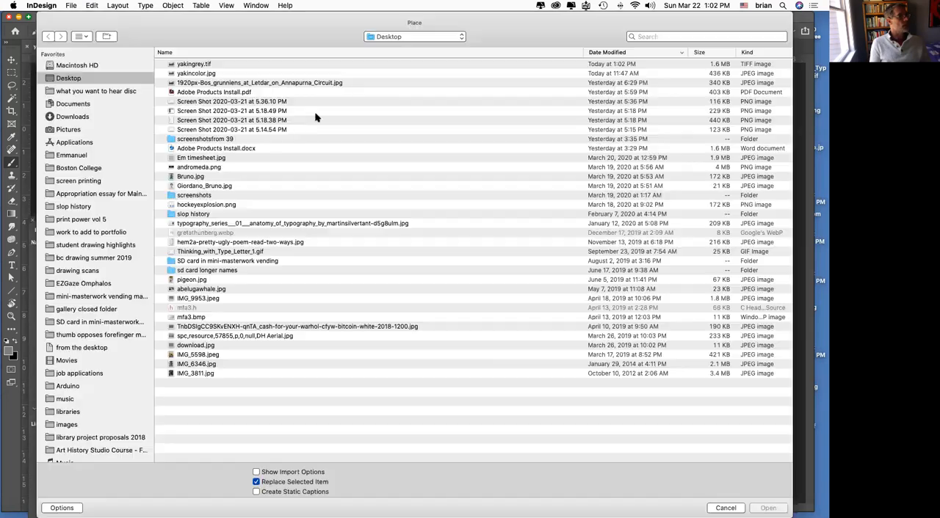
pyautogui.click(199, 64)
pyautogui.click(763, 508)
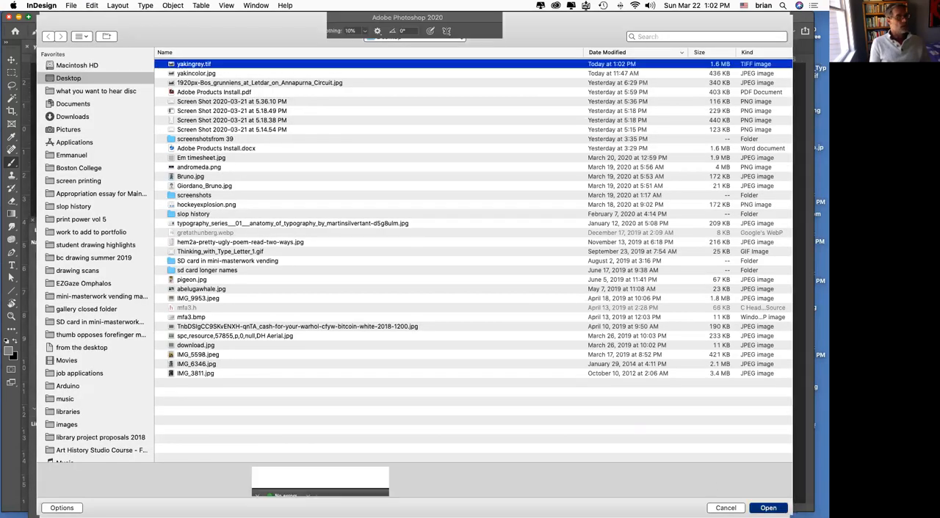
pyautogui.moveTo(283, 197); pyautogui.dragTo(633, 429)
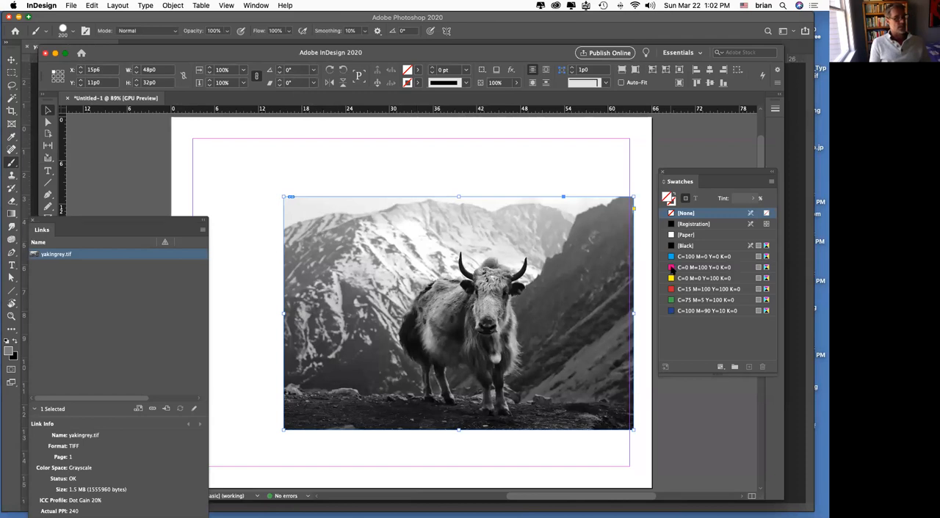
# Step: Try tinting the placed grayscale yak image with the magenta, green, cyan and red (C=15 M=100 Y=100 K=0) swatches
pyautogui.moveTo(552, 288); pyautogui.dragTo(551, 286)
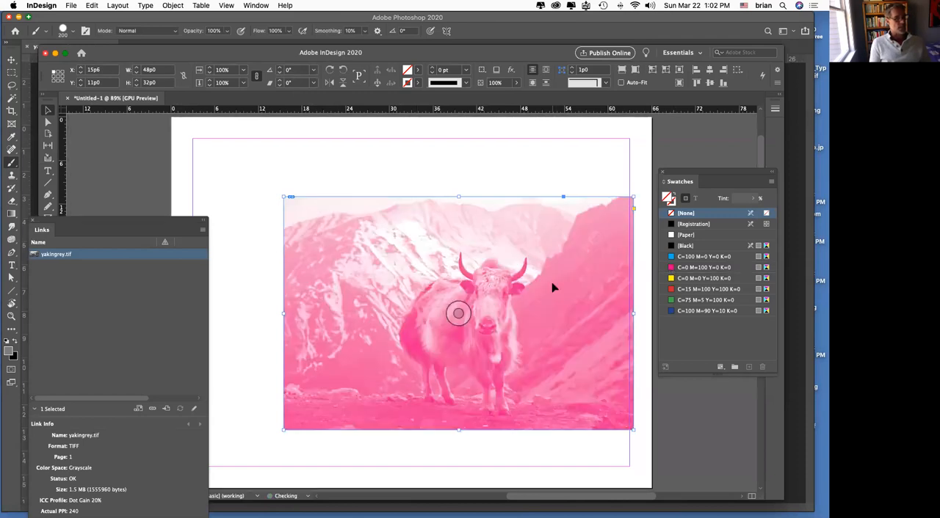
pyautogui.moveTo(670, 257); pyautogui.dragTo(533, 266)
pyautogui.moveTo(573, 309); pyautogui.dragTo(569, 309)
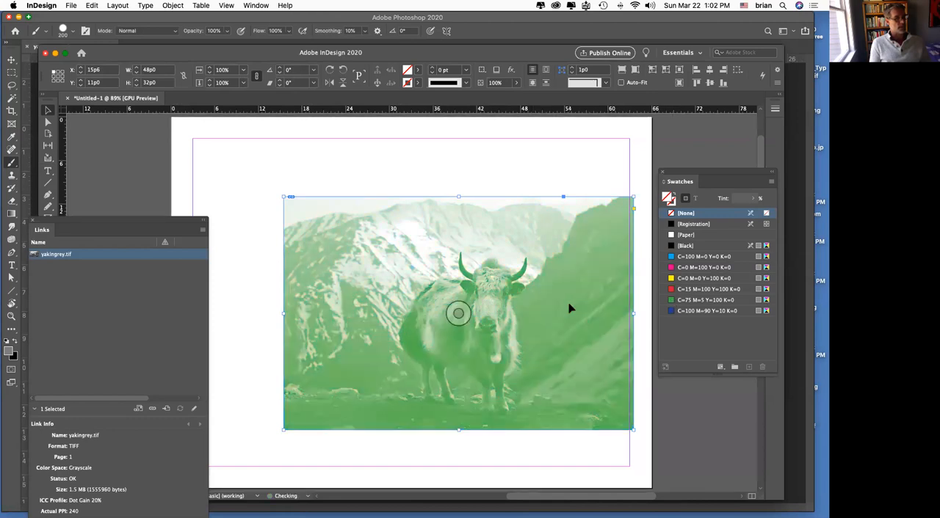
pyautogui.moveTo(670, 257); pyautogui.dragTo(541, 254)
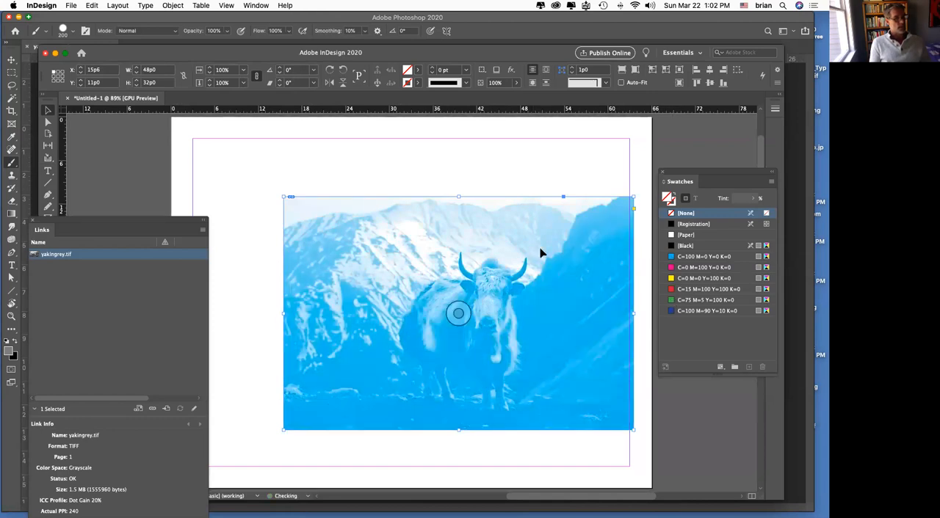
pyautogui.moveTo(671, 267); pyautogui.dragTo(537, 251)
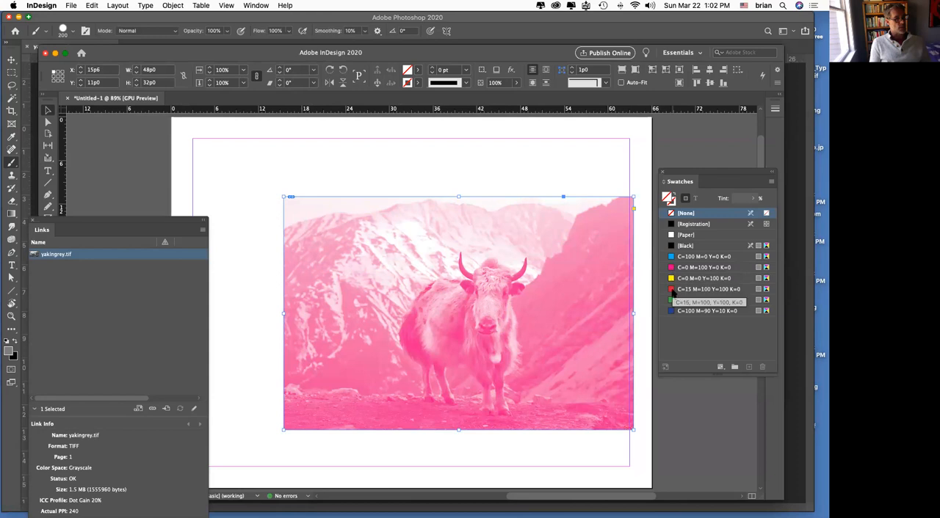
pyautogui.moveTo(671, 289); pyautogui.dragTo(560, 276)
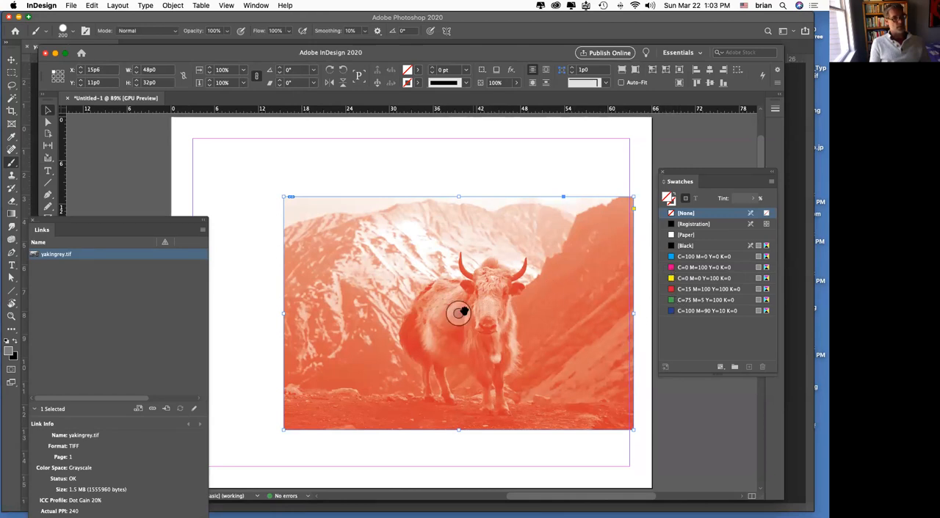
# Step: Try recoloring the yak image with the magenta and cyan swatches, ending on yellow (C=0 M=0 Y=100 K=0)
pyautogui.moveTo(673, 268); pyautogui.dragTo(566, 290)
pyautogui.moveTo(670, 258); pyautogui.dragTo(588, 278)
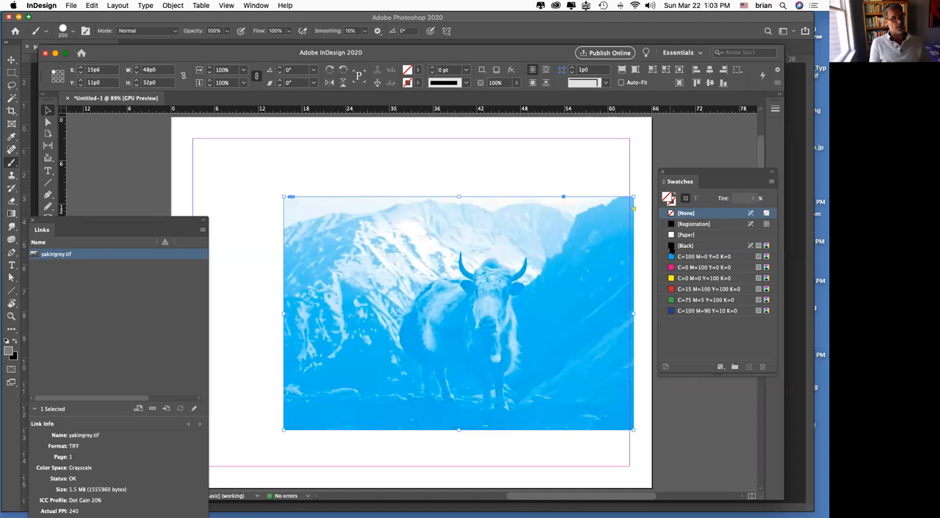
pyautogui.click(670, 250)
pyautogui.moveTo(673, 256); pyautogui.dragTo(573, 294)
pyautogui.moveTo(670, 269); pyautogui.dragTo(577, 283)
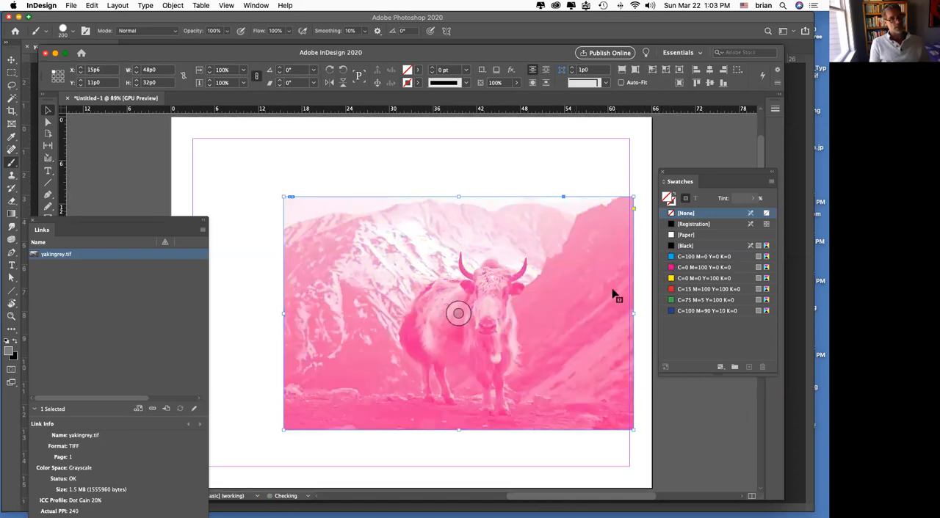
pyautogui.moveTo(670, 279); pyautogui.dragTo(560, 292)
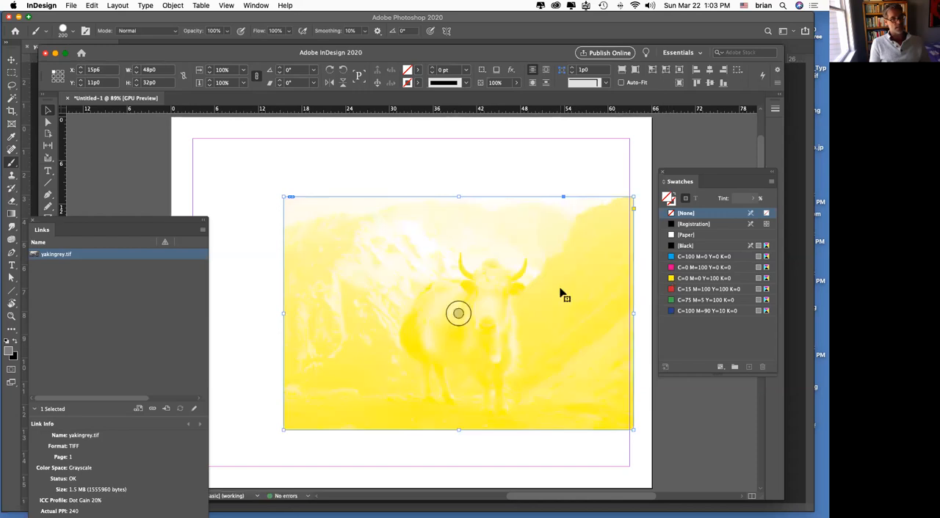
# Step: Alternate the yak image's color between magenta and cyan, ending on the magenta swatch C=0 M=100 Y=0 K=0
pyautogui.moveTo(620, 270); pyautogui.dragTo(588, 274)
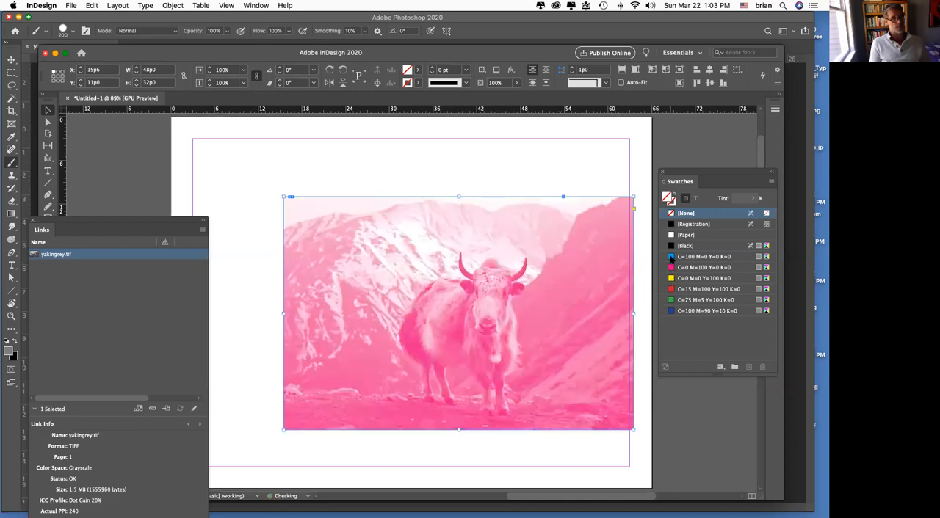
pyautogui.moveTo(671, 258); pyautogui.dragTo(565, 272)
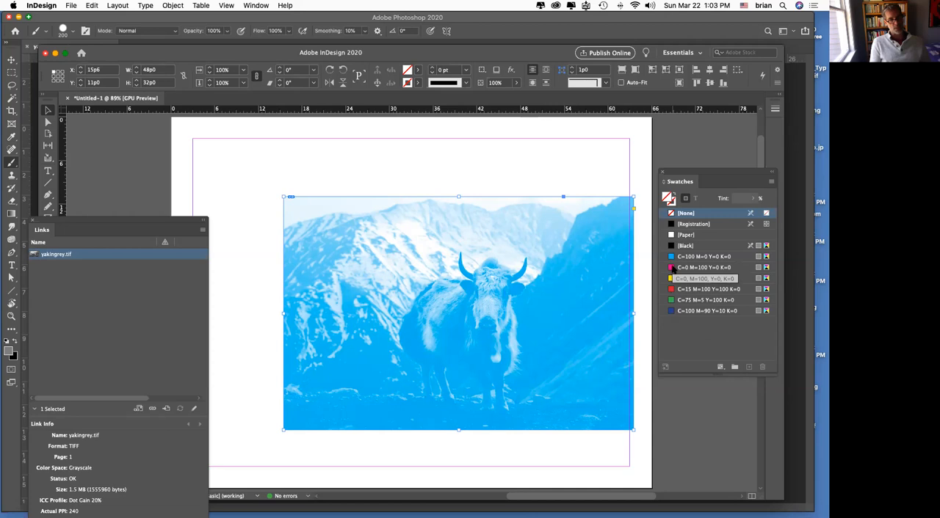
pyautogui.moveTo(671, 267); pyautogui.dragTo(547, 258)
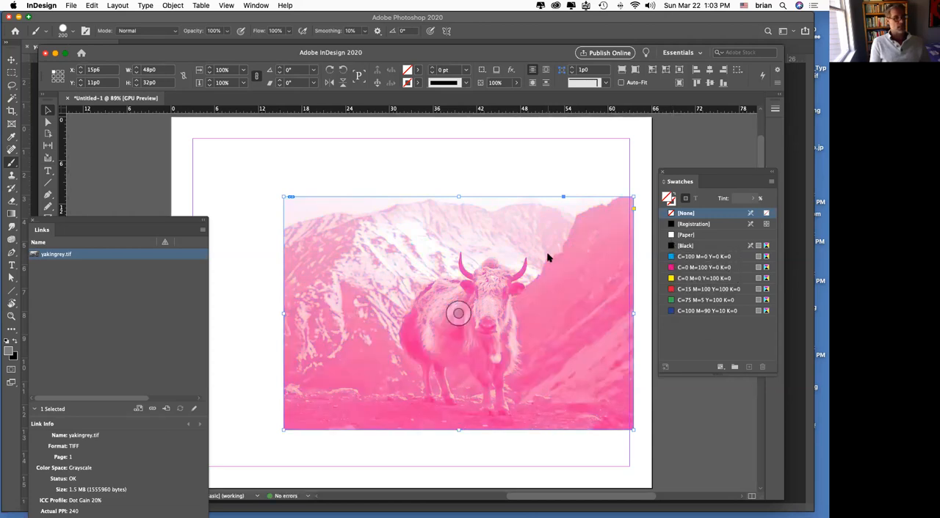